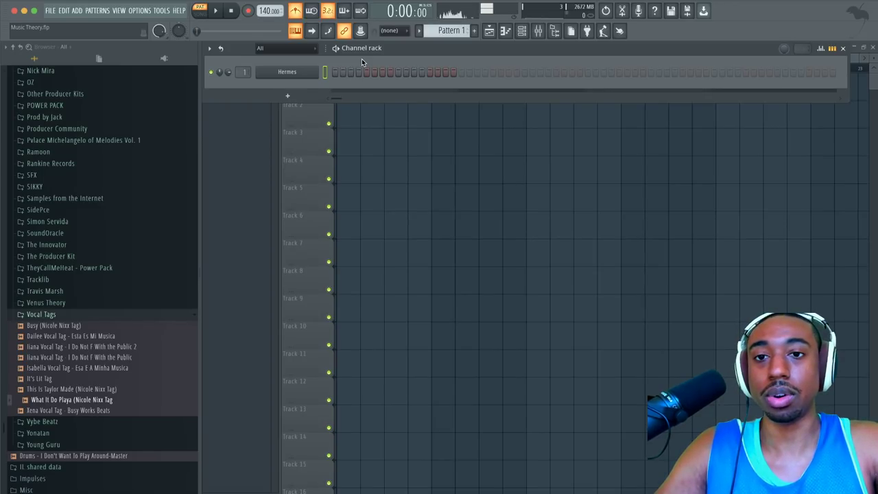
Open the Hermes channel's piano roll from its right-click menu, then close it.
right_click(302, 72)
click(338, 72)
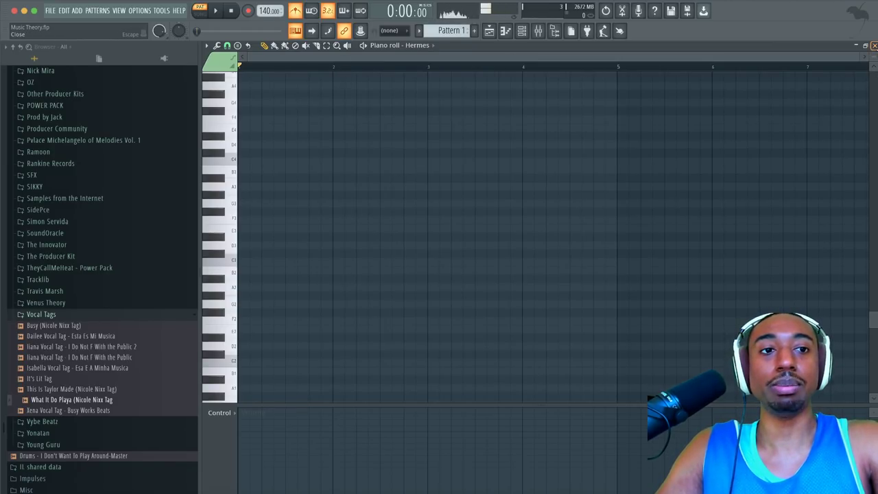
click(873, 45)
Briefly view the Hermes synth settings, then reopen the empty Hermes piano roll.
click(303, 73)
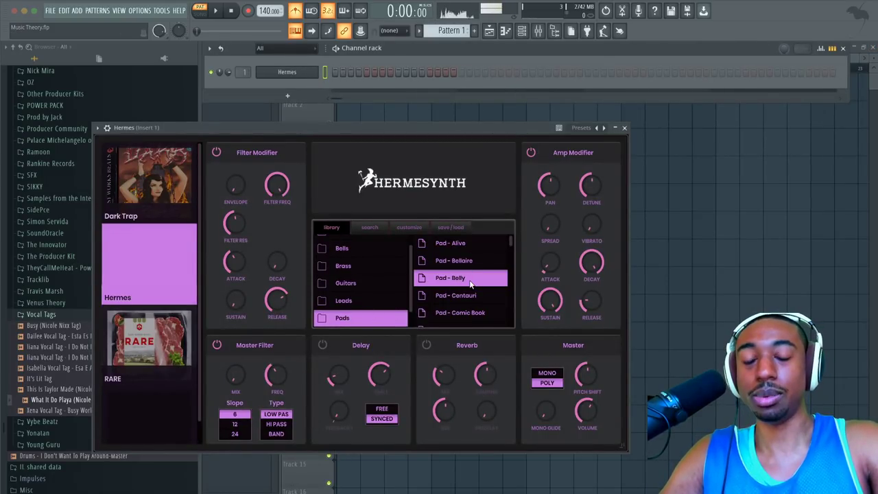
click(624, 127)
right_click(292, 69)
click(338, 73)
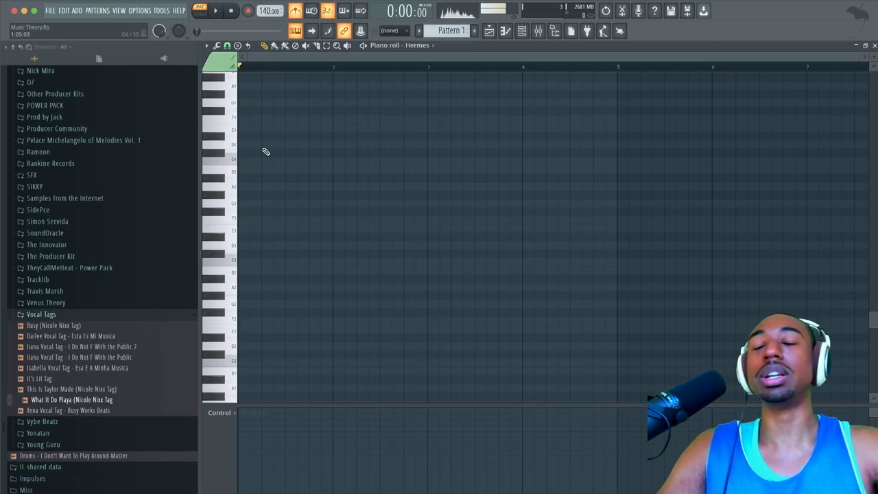
Place a D#3 note, confirm its properties, transpose it up an octave to D#4, and move it to bar 1.
click(264, 237)
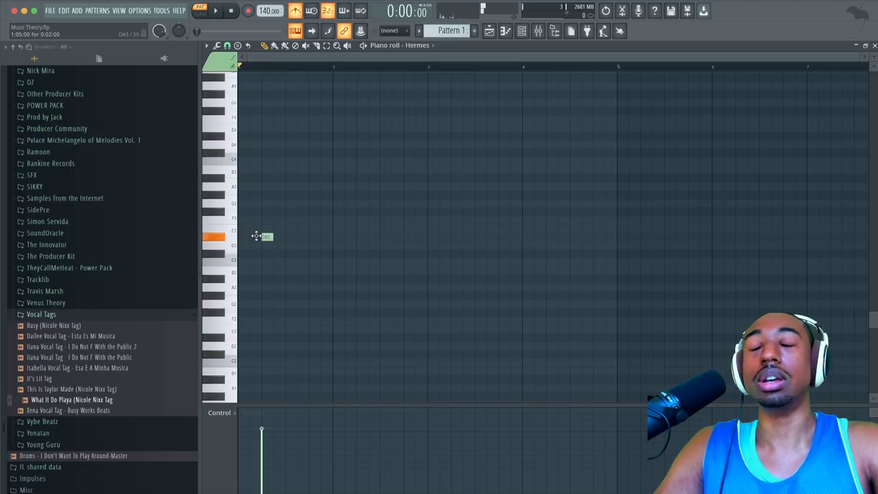
drag(255, 237, 251, 237)
double_click(252, 238)
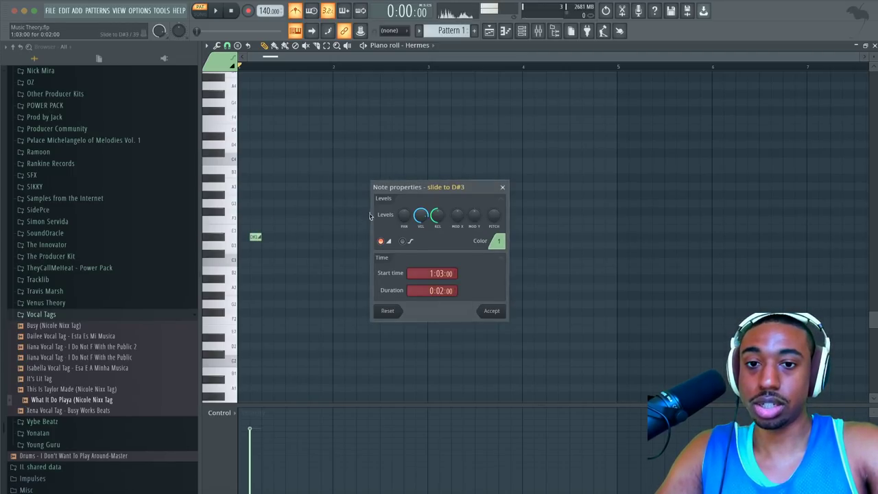
click(485, 310)
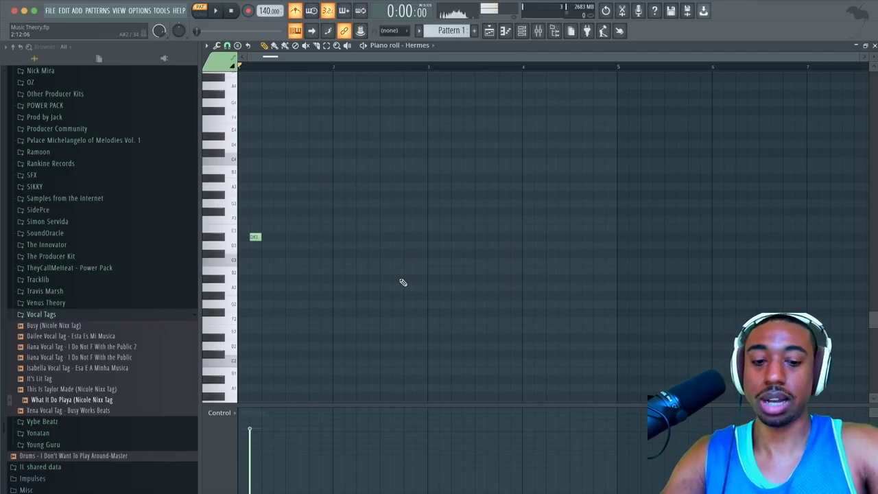
key(ctrl+Up)
drag(256, 137, 333, 140)
Audition the one-bar D#4 note several times and leave it selected at bar 1.
scroll(336, 157, up, 4)
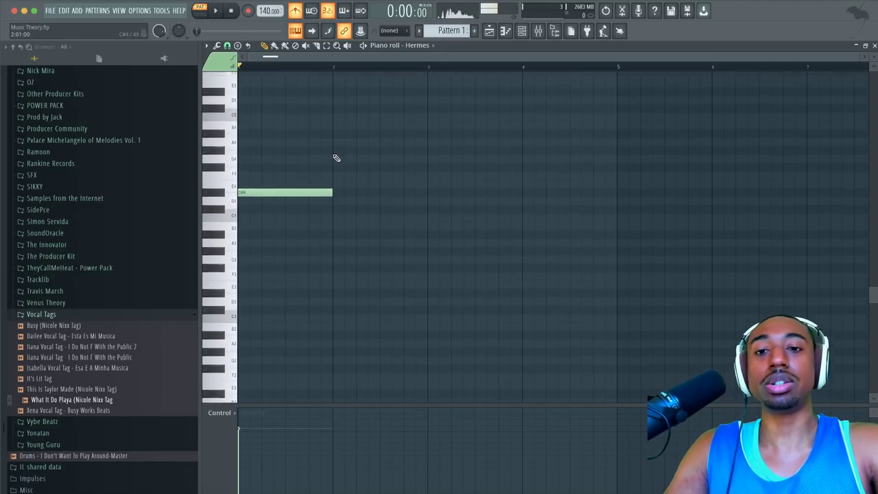
click(285, 220)
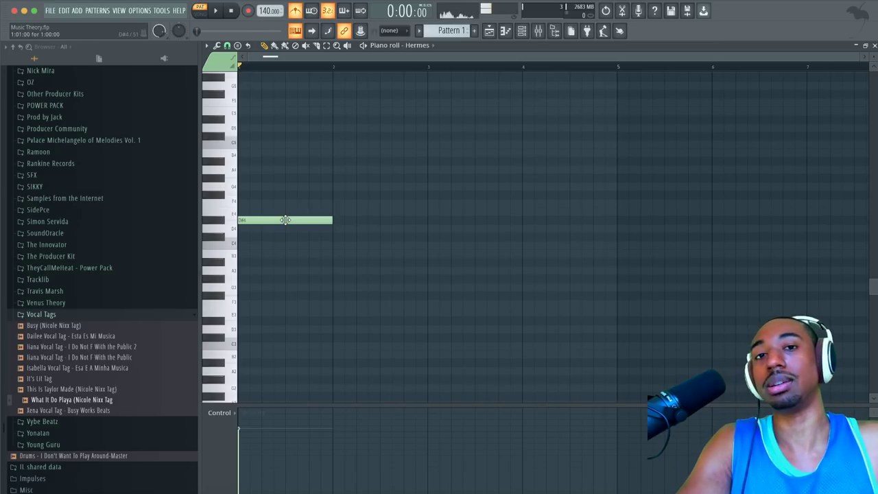
click(285, 219)
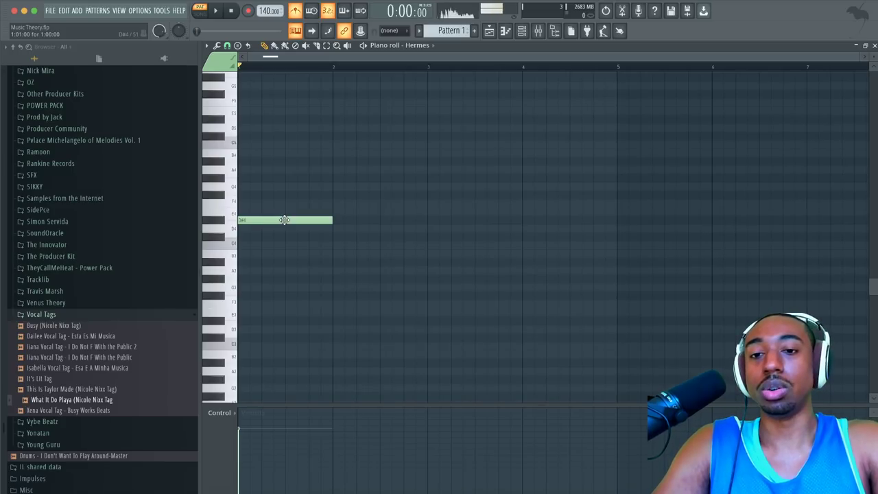
click(284, 220)
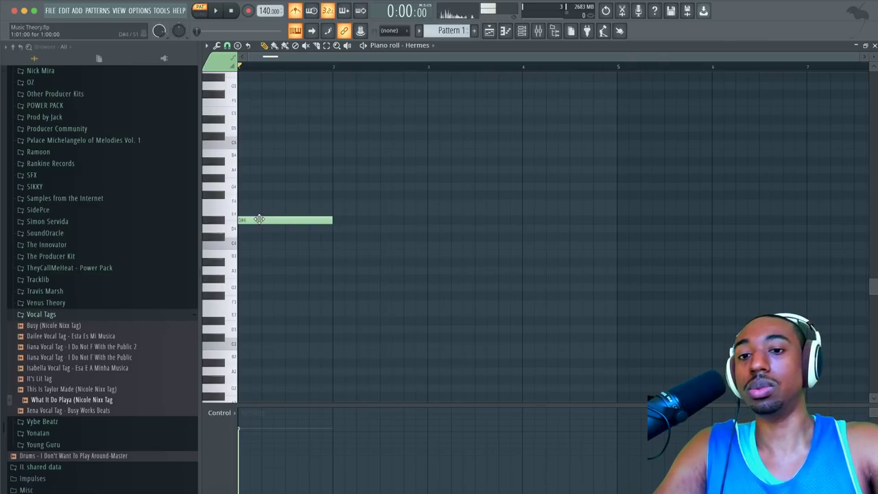
click(258, 219)
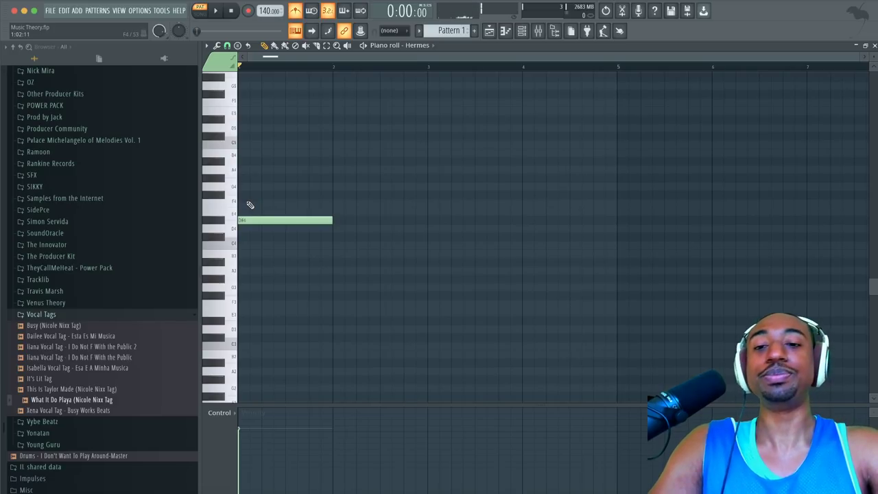
click(245, 219)
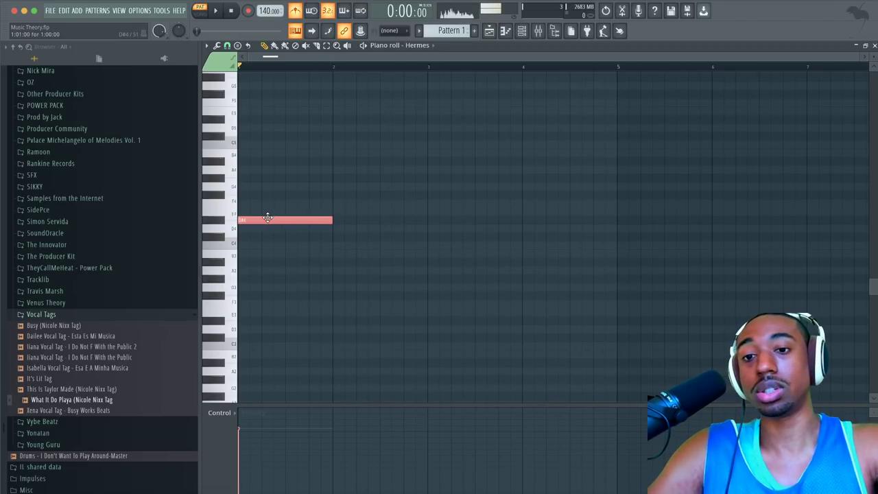
click(217, 224)
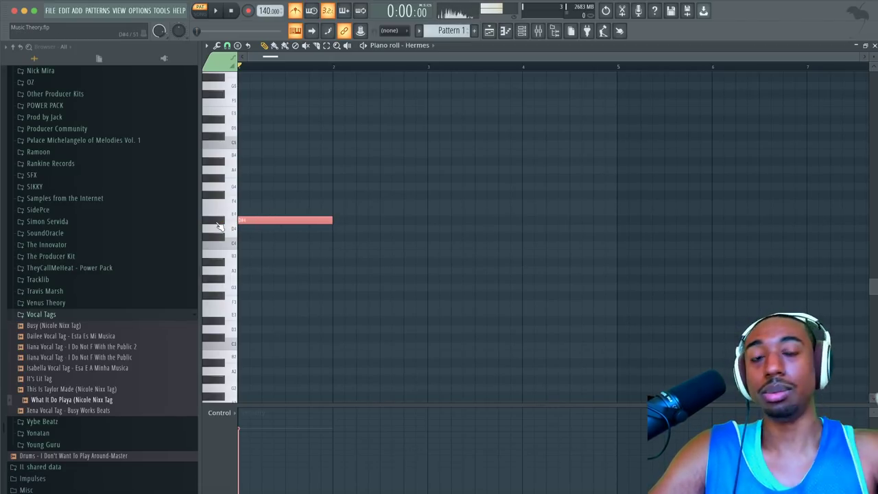
click(217, 225)
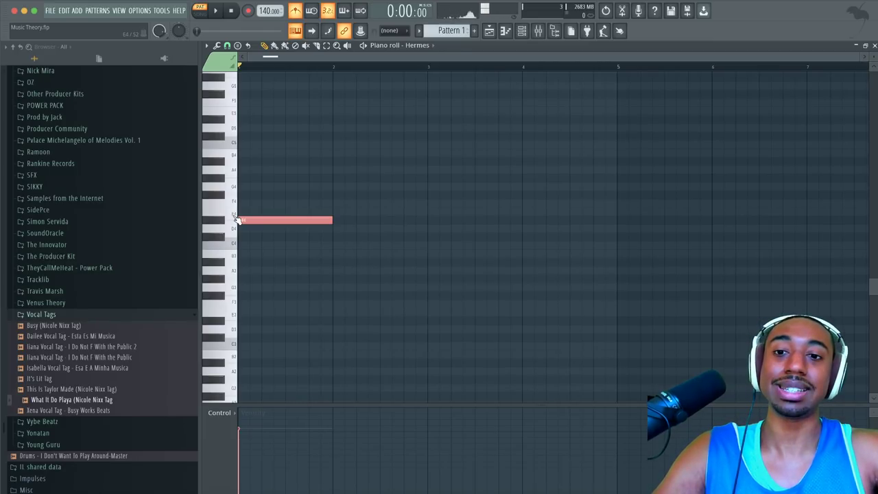
click(221, 224)
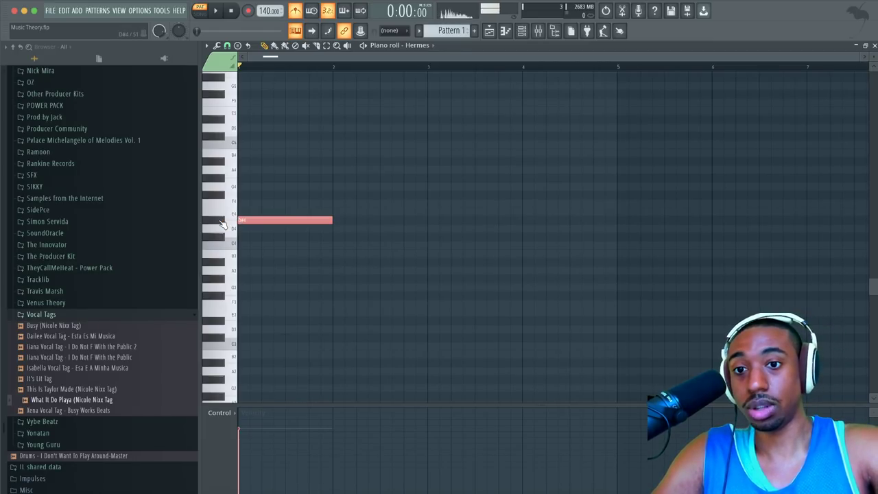
click(222, 223)
click(223, 224)
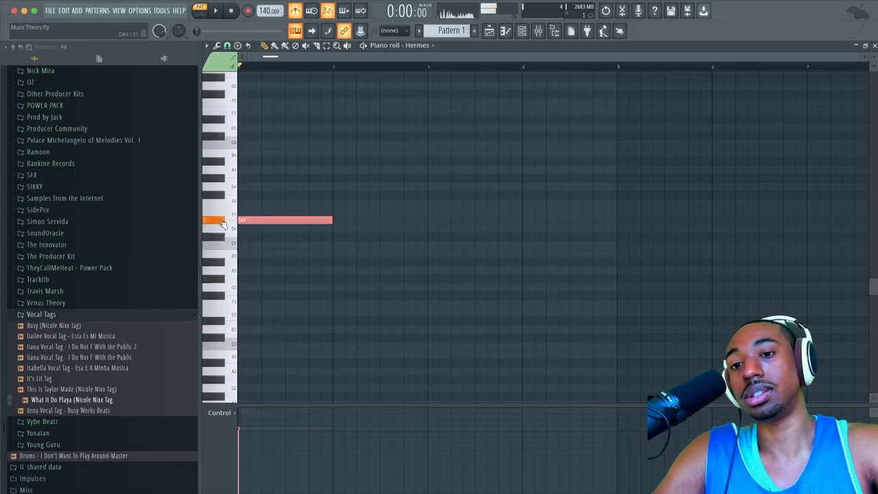
Add F#4 and A#4 notes above D#4 in bar 1 and play the D# minor chord.
click(242, 196)
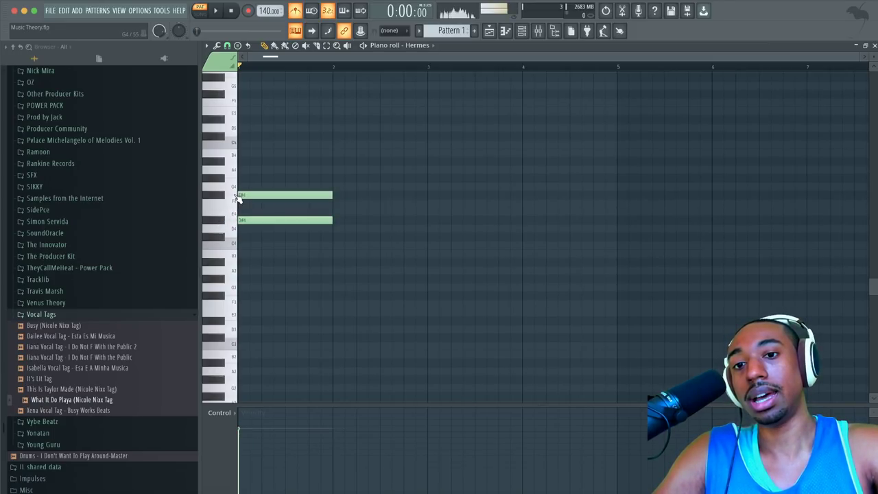
click(252, 162)
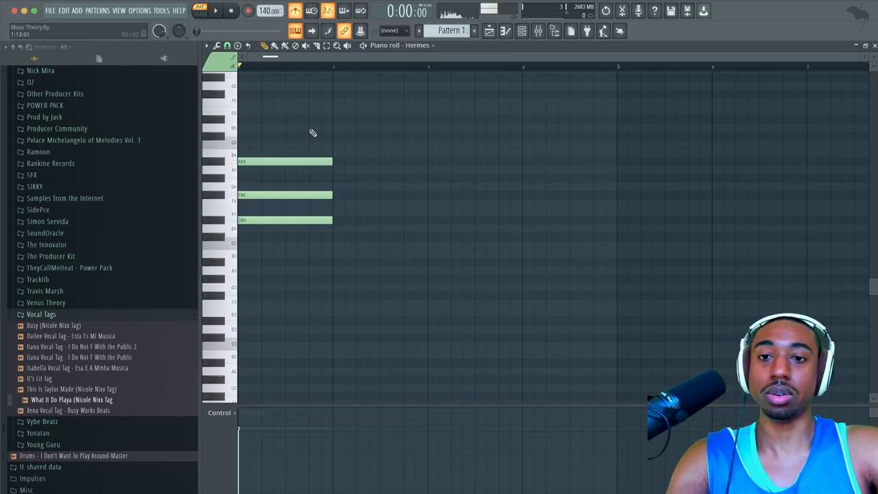
key(space)
key(space)
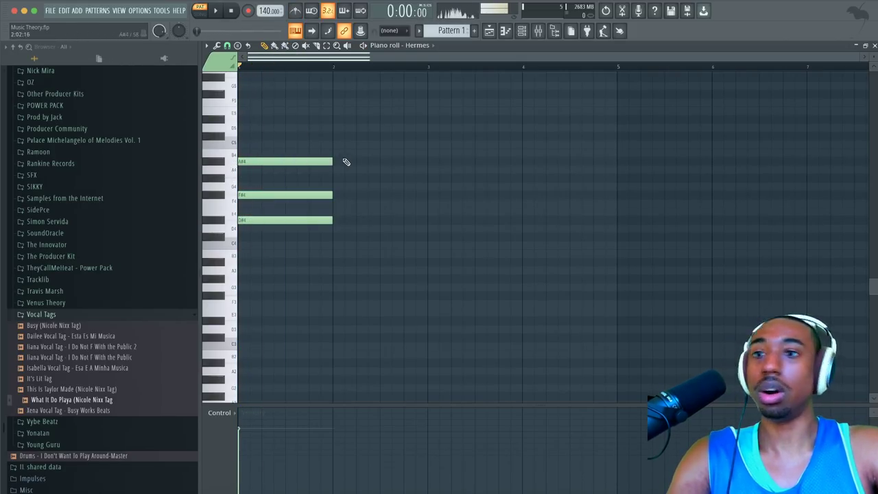
key(space)
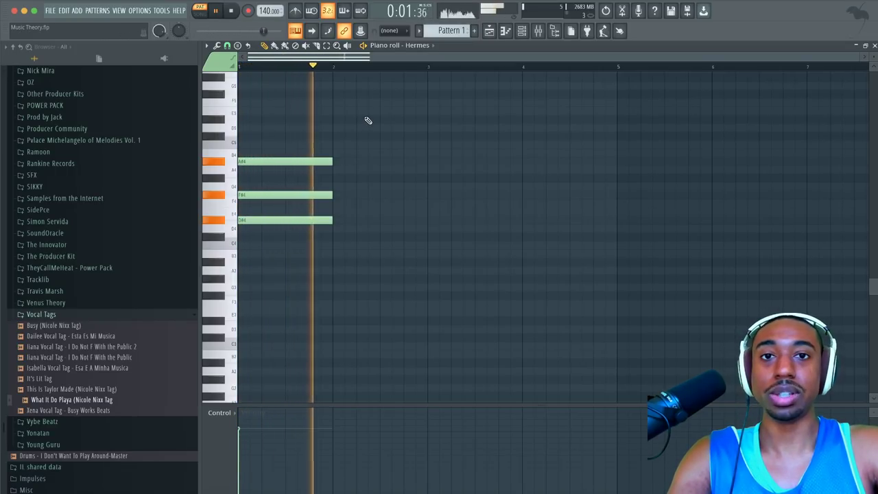
key(space)
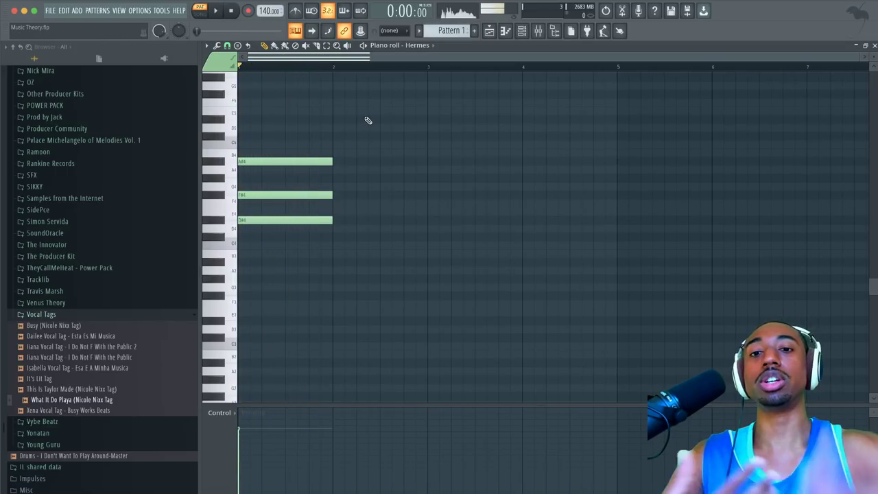
Audition the chord's lower notes and add a C#5 note aligned at bar 1.
scroll(367, 120, up, 4)
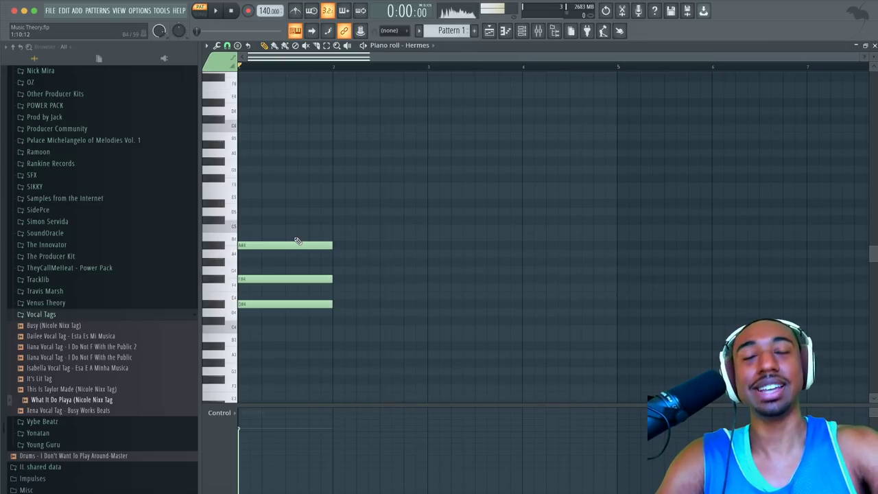
click(227, 305)
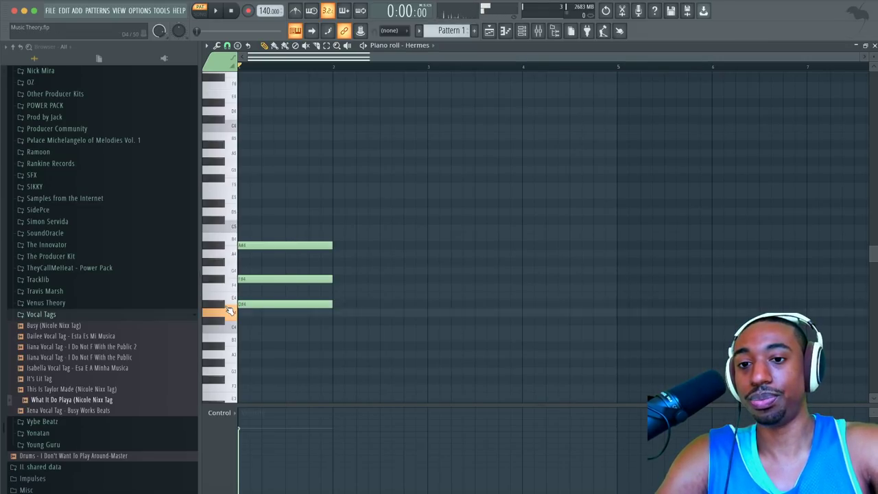
click(229, 306)
click(222, 281)
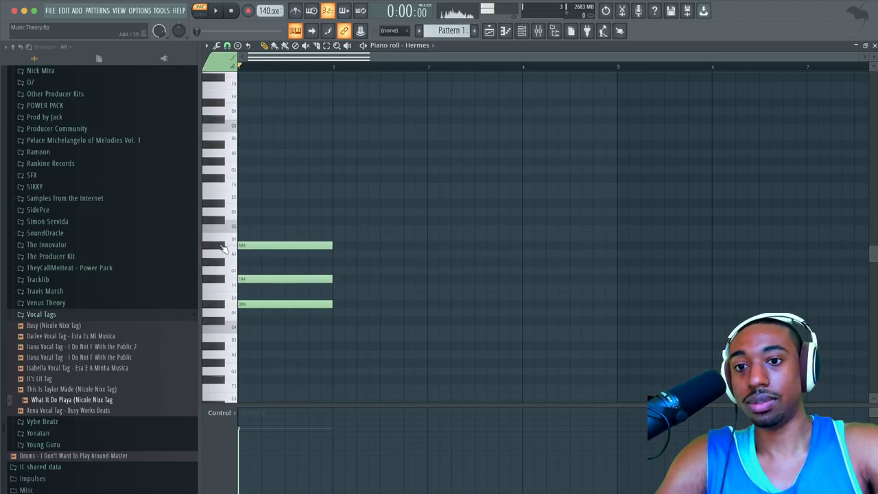
click(248, 219)
drag(248, 220, 224, 219)
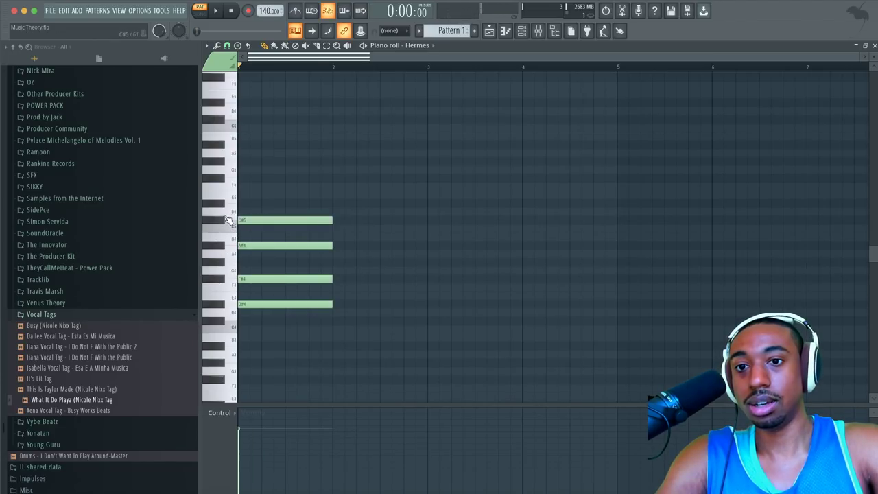
drag(273, 200, 274, 318)
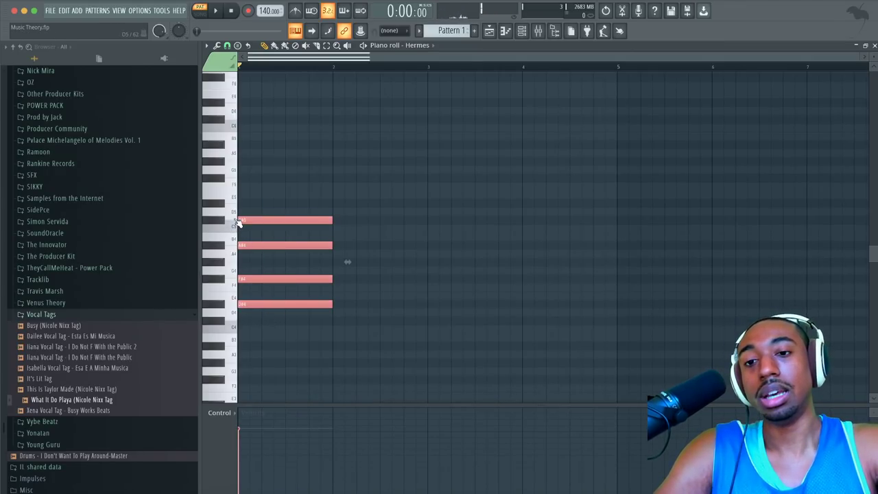
click(226, 222)
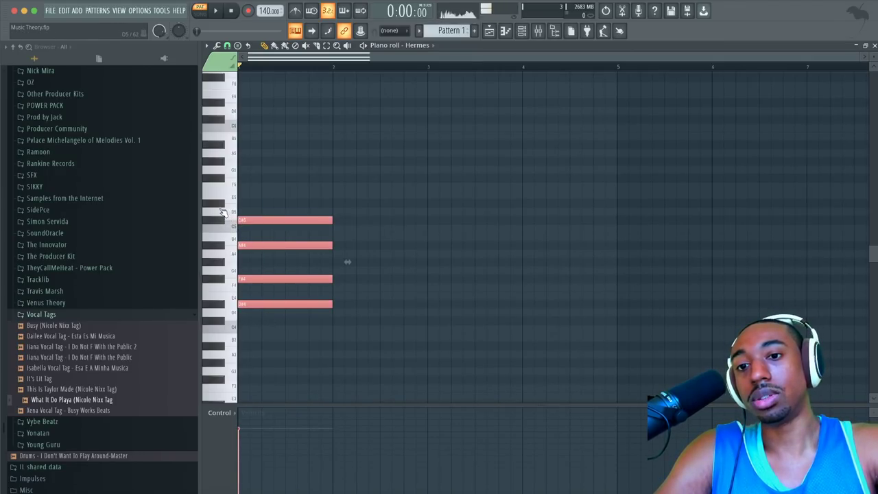
Add an F5 note on top at bar 1 and play the five-note chord.
drag(264, 181, 233, 192)
key(space)
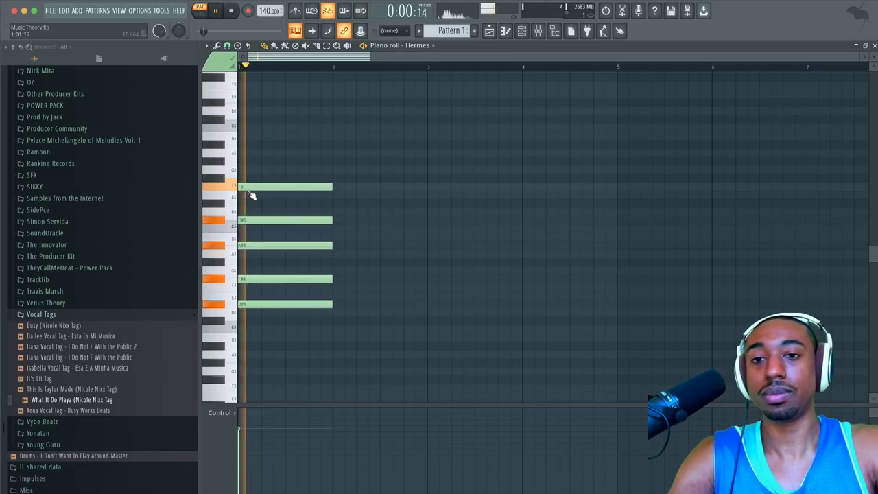
key(space)
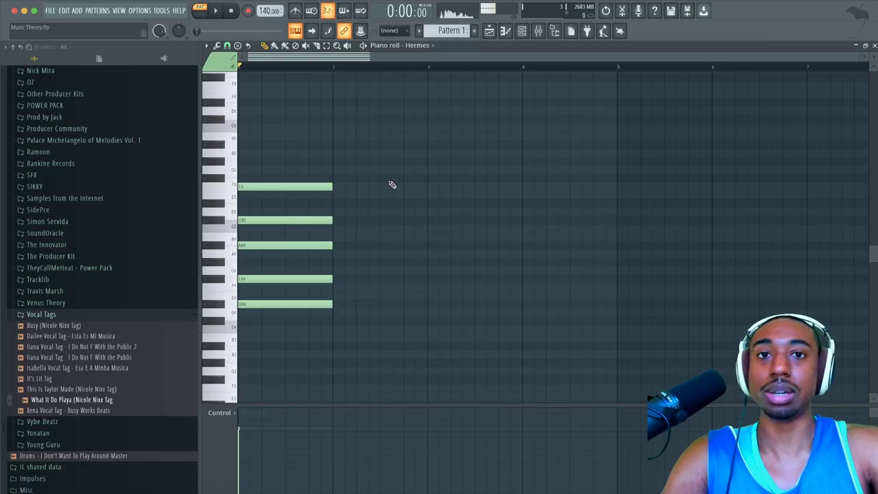
key(space)
key(space)
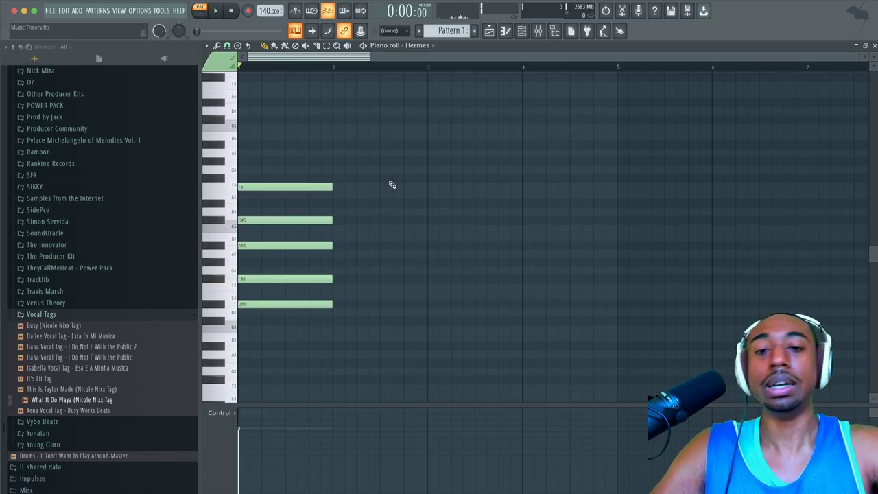
key(space)
key(space)
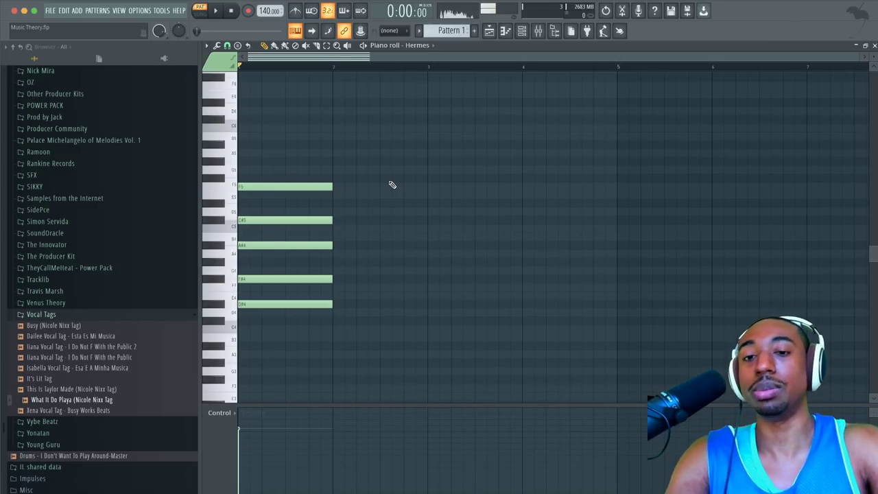
key(space)
key(space)
key(space)
key(space)
key(space)
key(space)
key(ctrl+a)
key(ctrl+d)
drag(327, 321, 296, 183)
key(ctrl+d)
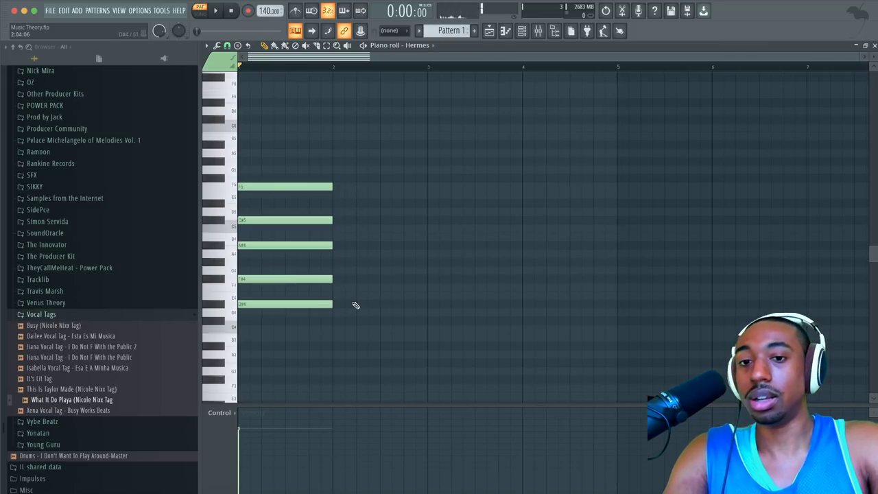
Place a one-bar F5 note in bar 2 and select it.
click(347, 186)
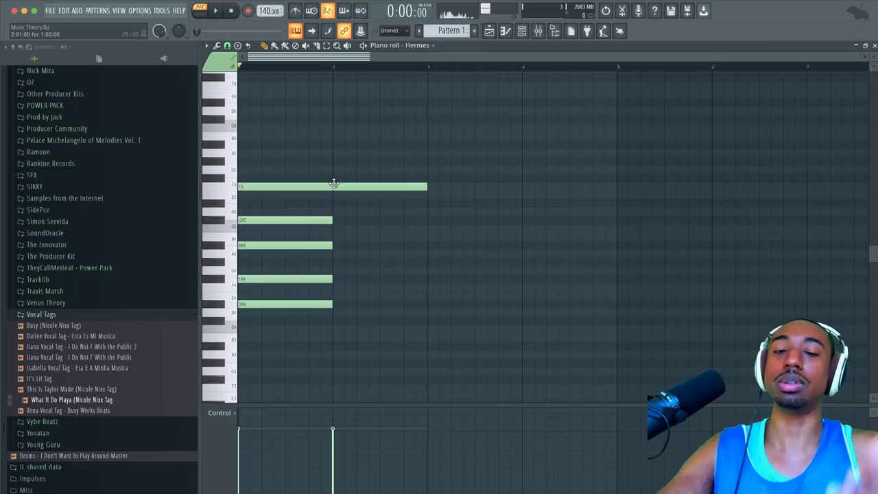
click(366, 185)
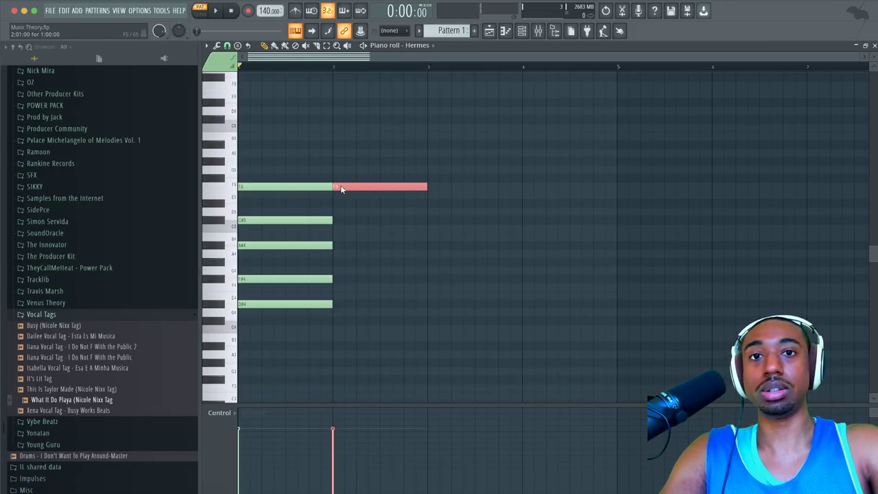
click(304, 304)
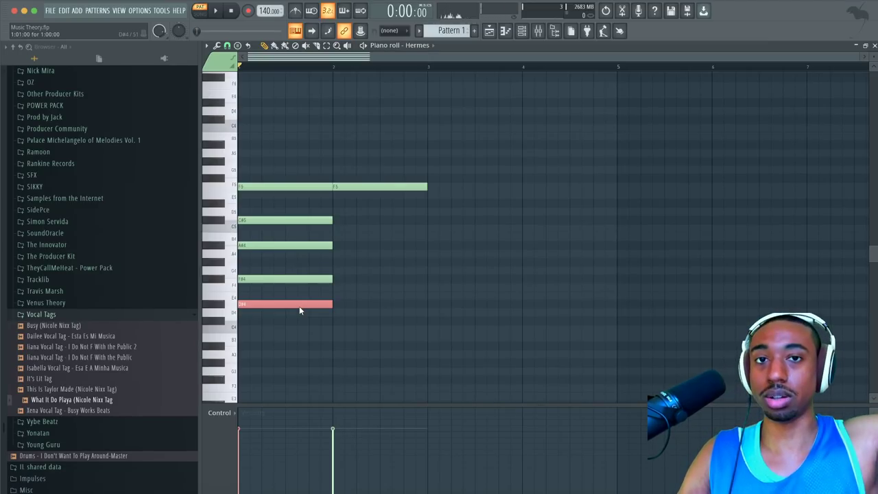
drag(364, 214, 358, 164)
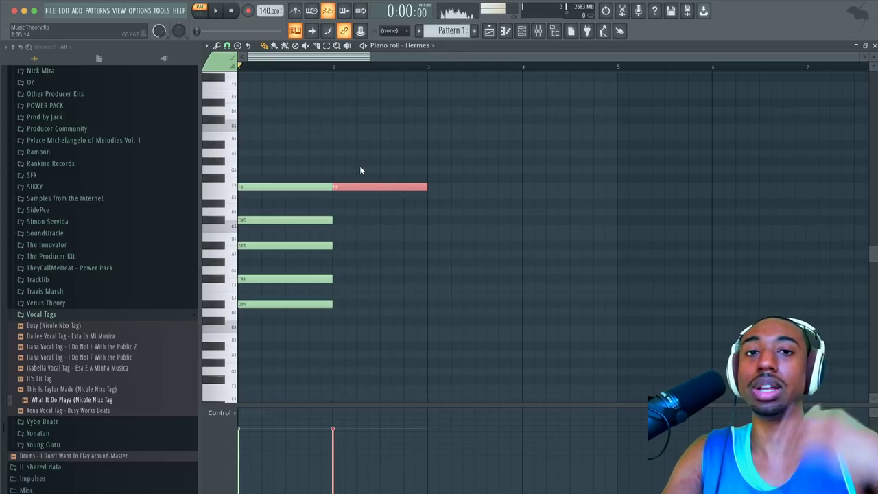
drag(358, 168, 351, 187)
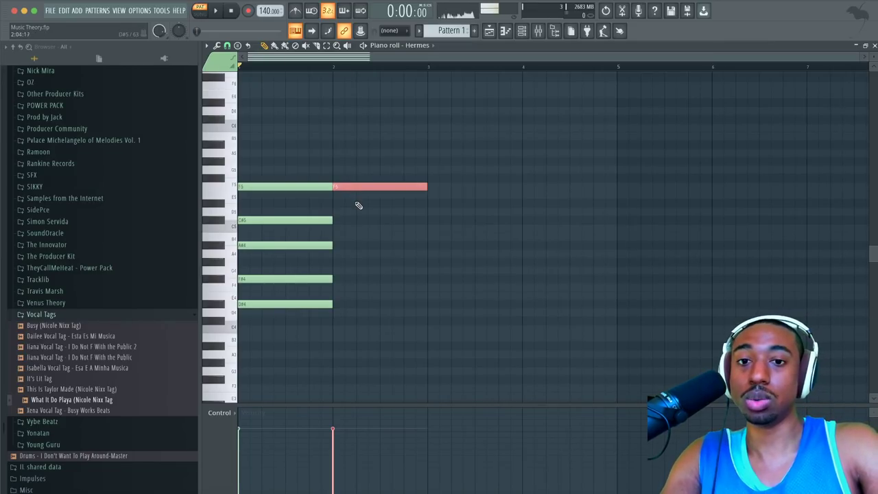
Add D5, A#4, G4 and D#4 notes under the bar-2 F5, then play both chords.
click(346, 212)
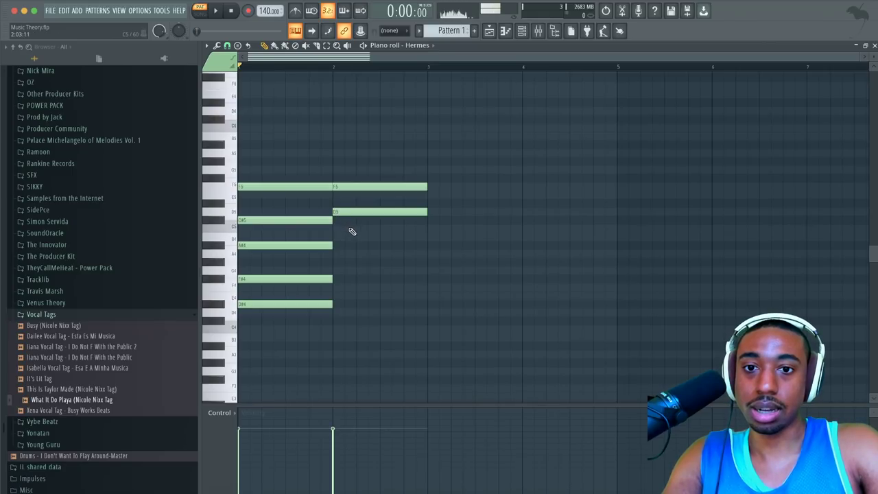
click(337, 245)
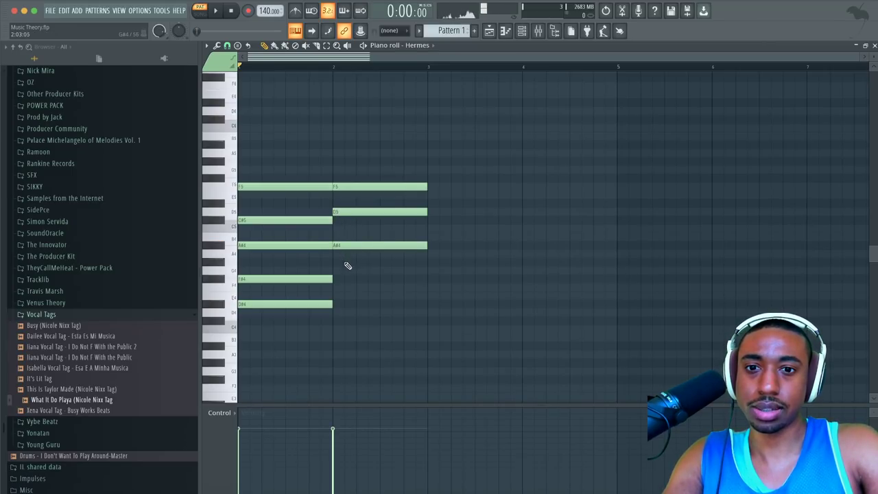
click(341, 270)
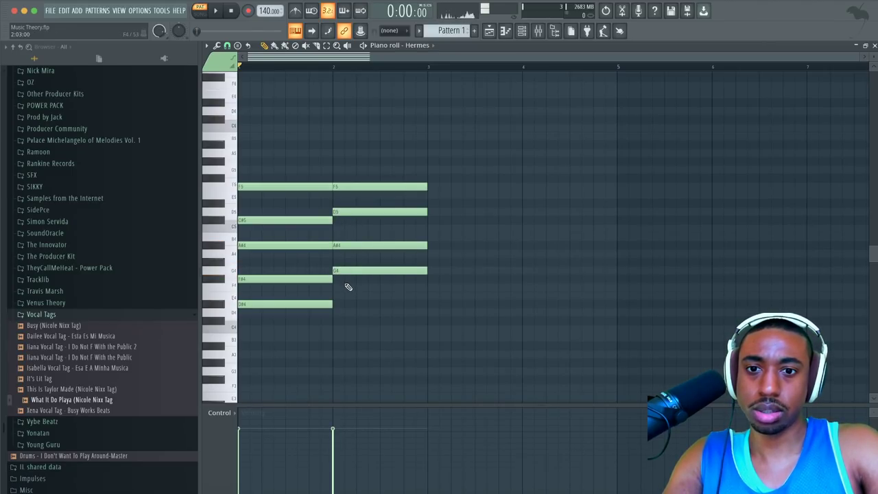
click(340, 304)
key(space)
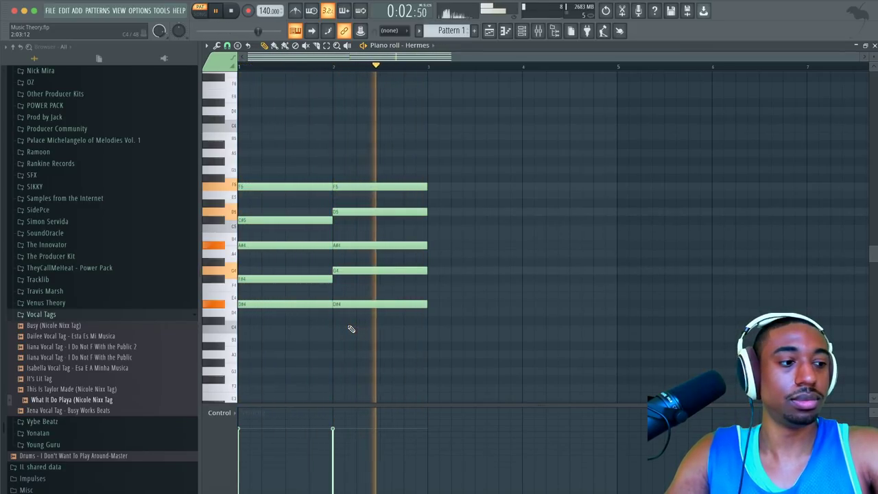
key(space)
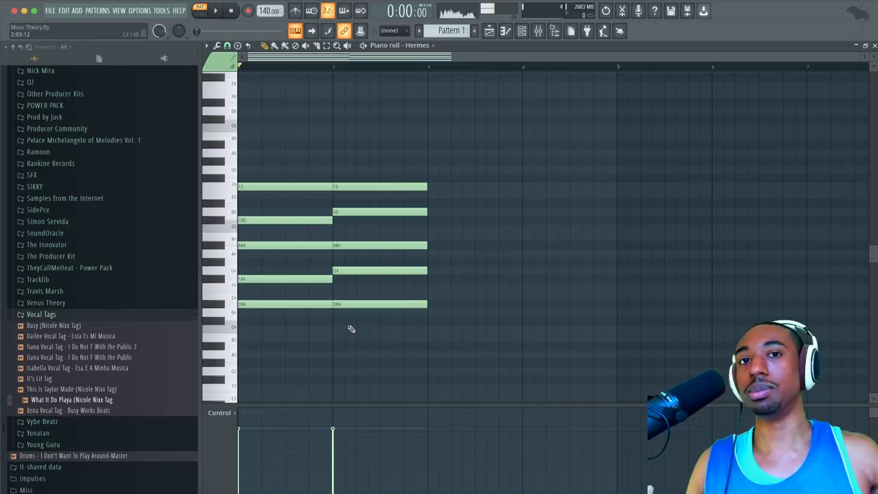